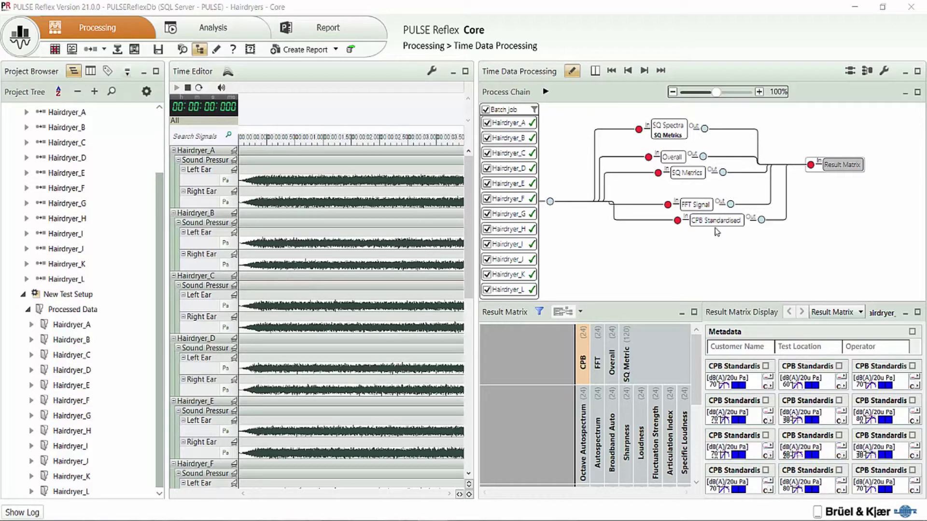
# Select Processed Data under New Test Setup and switch to the Analysis Data Table Viewer.
pyautogui.click(98, 310)
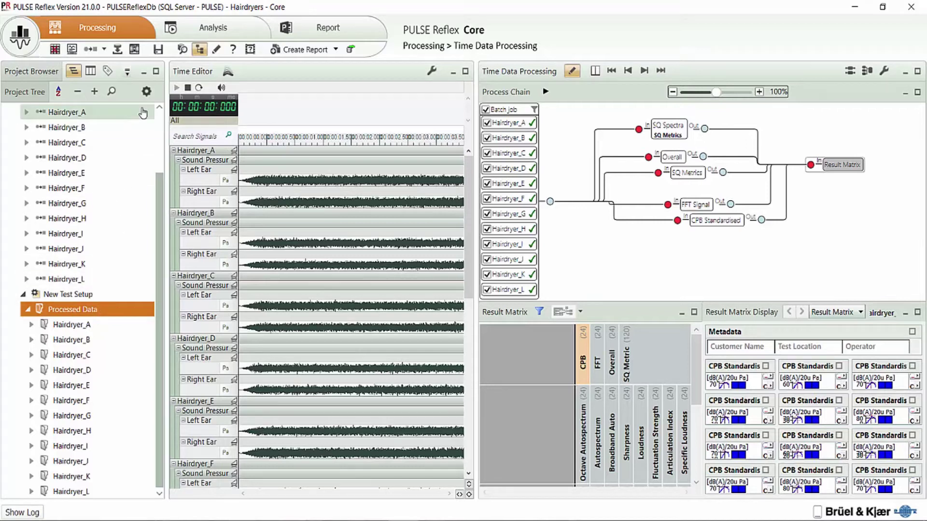
pyautogui.click(170, 29)
# Load Processed Data into the table, filter Description to CPB Standardised, and plot all 24 rows.
pyautogui.click(185, 50)
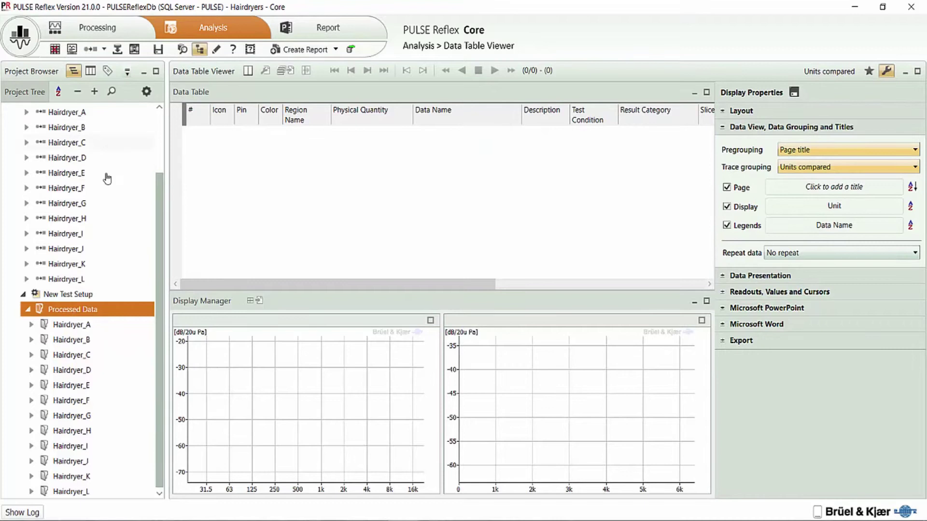
pyautogui.moveTo(65, 313); pyautogui.dragTo(278, 199)
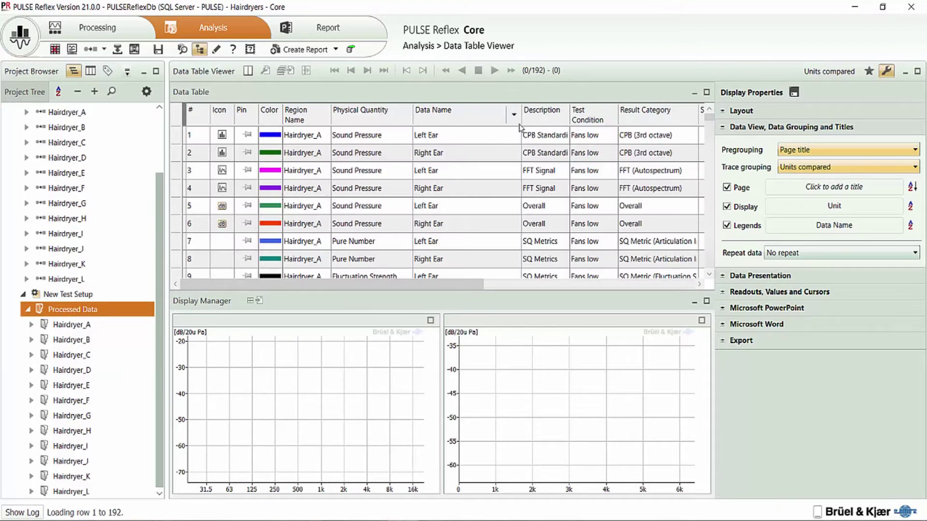
pyautogui.click(563, 116)
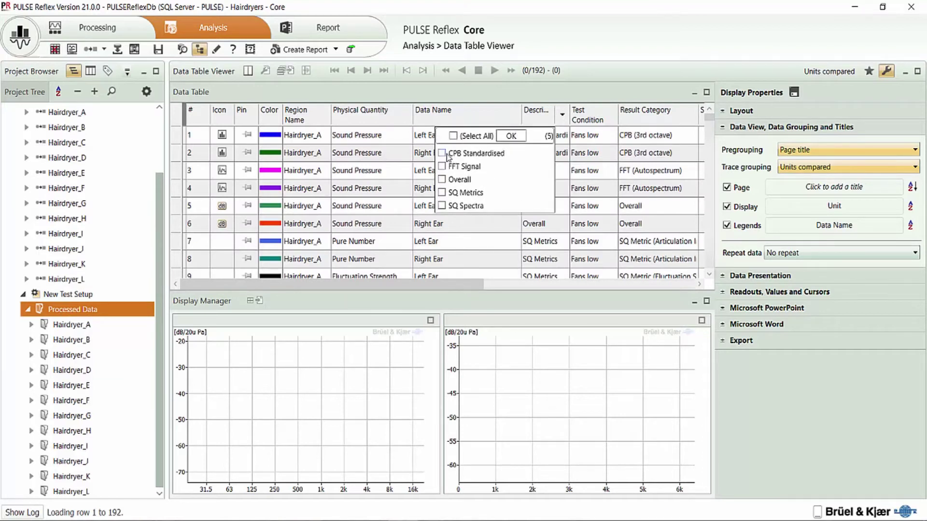
pyautogui.click(442, 154)
pyautogui.click(510, 135)
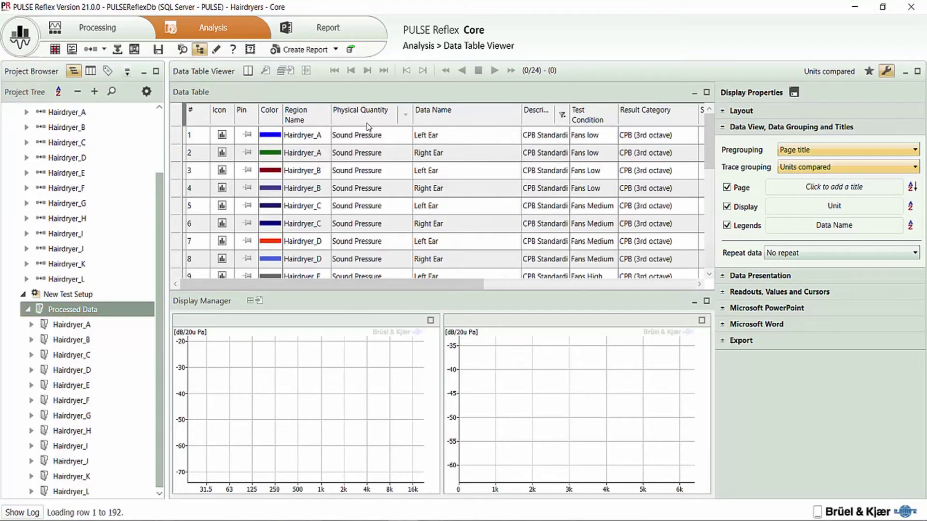
pyautogui.click(177, 117)
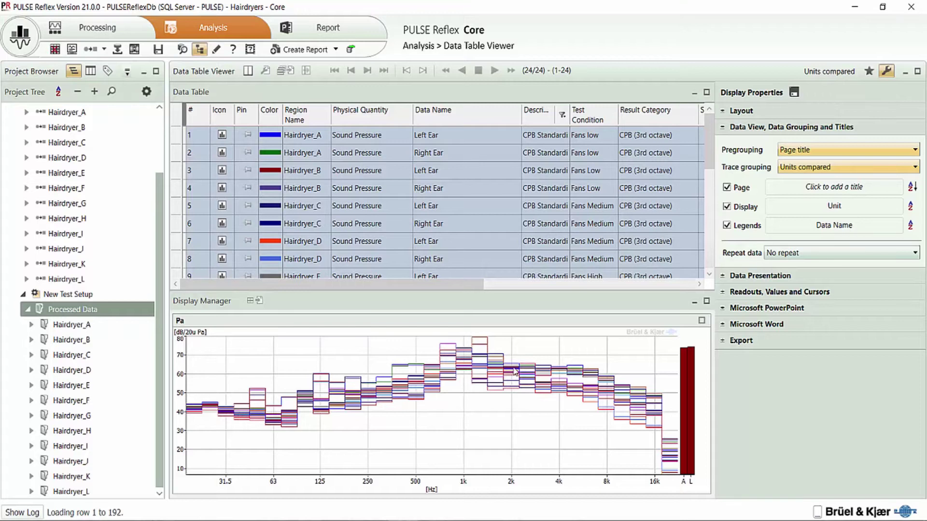
# Try Display titles overlaid with No pregrouping, then settle on Signal names compared trace grouping.
pyautogui.click(838, 169)
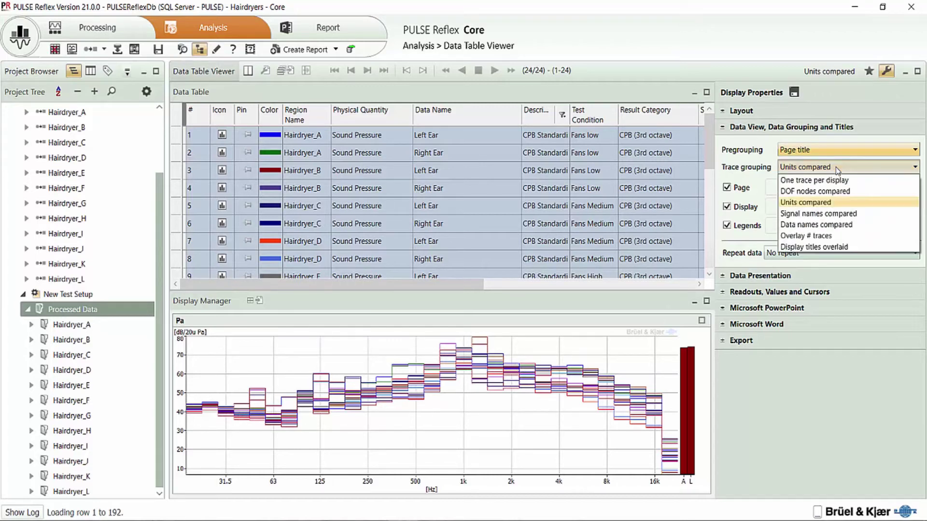
pyautogui.click(839, 247)
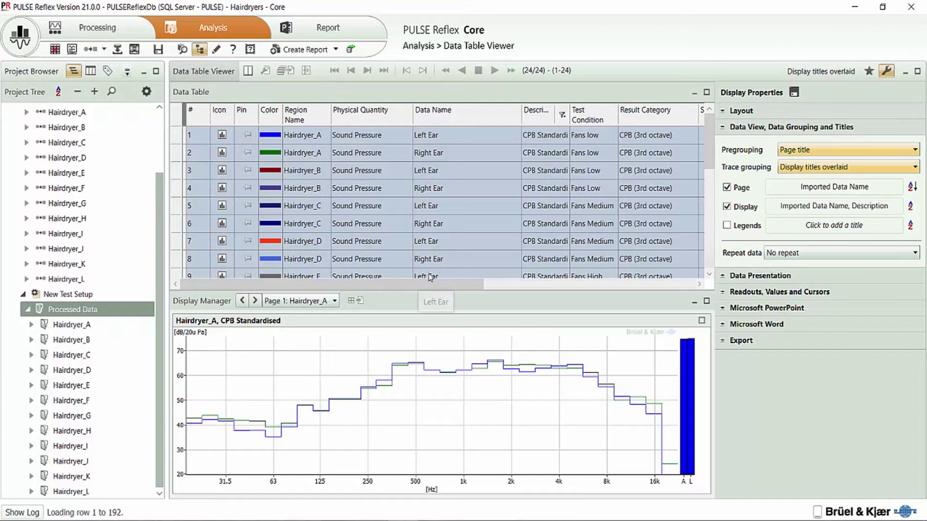
pyautogui.click(335, 301)
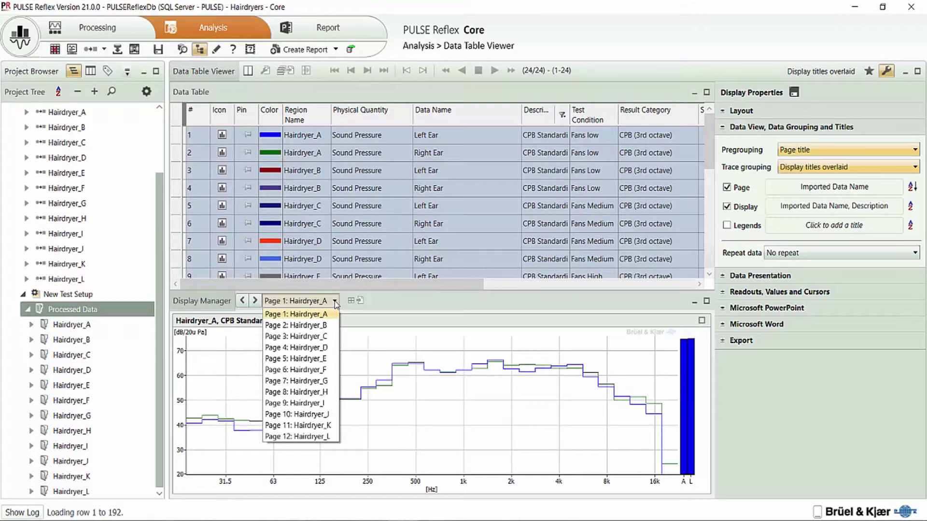
pyautogui.click(335, 302)
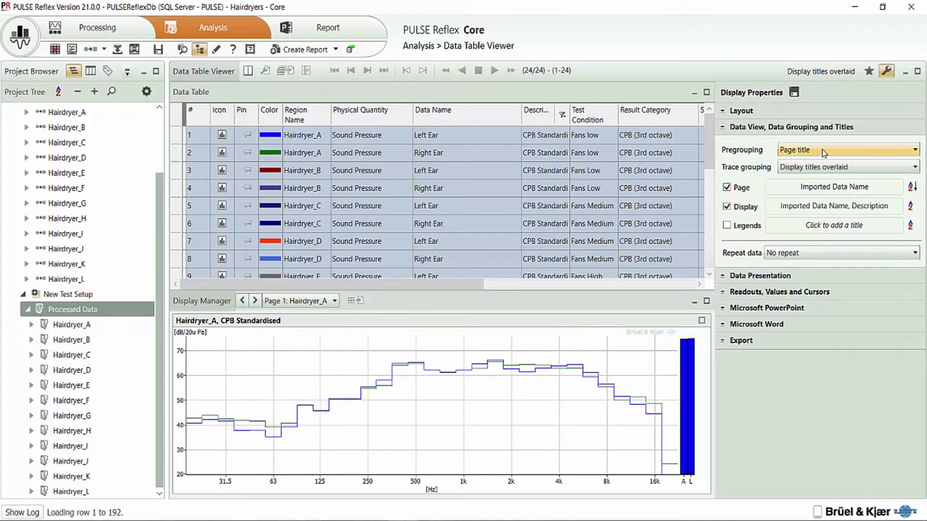
pyautogui.click(824, 153)
pyautogui.click(811, 163)
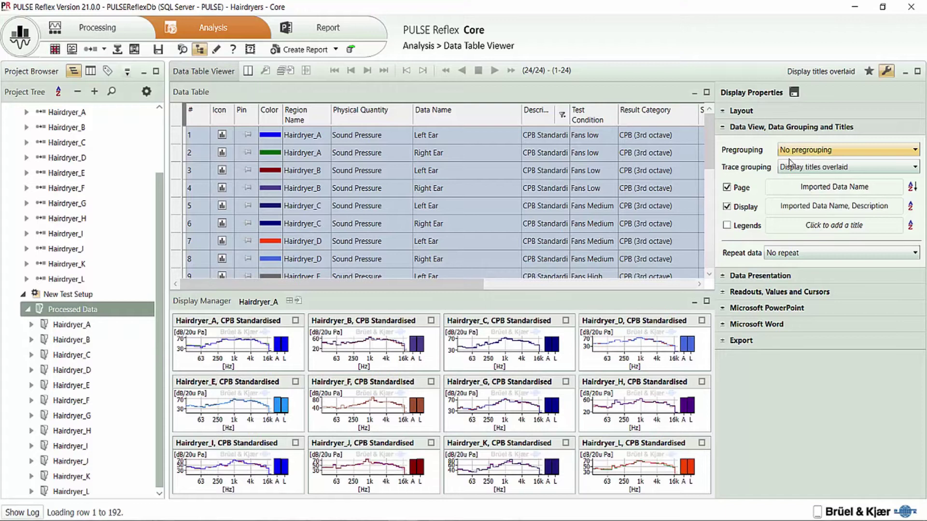
pyautogui.click(788, 165)
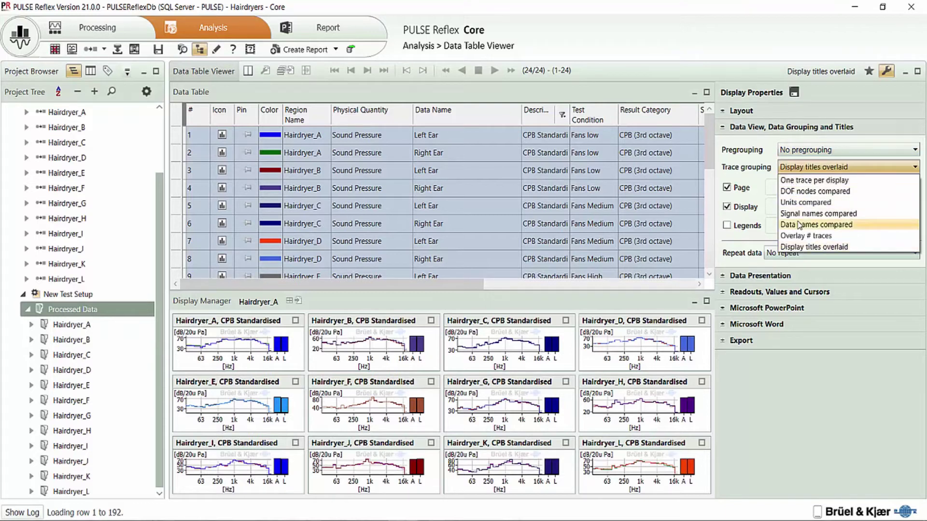
pyautogui.click(800, 220)
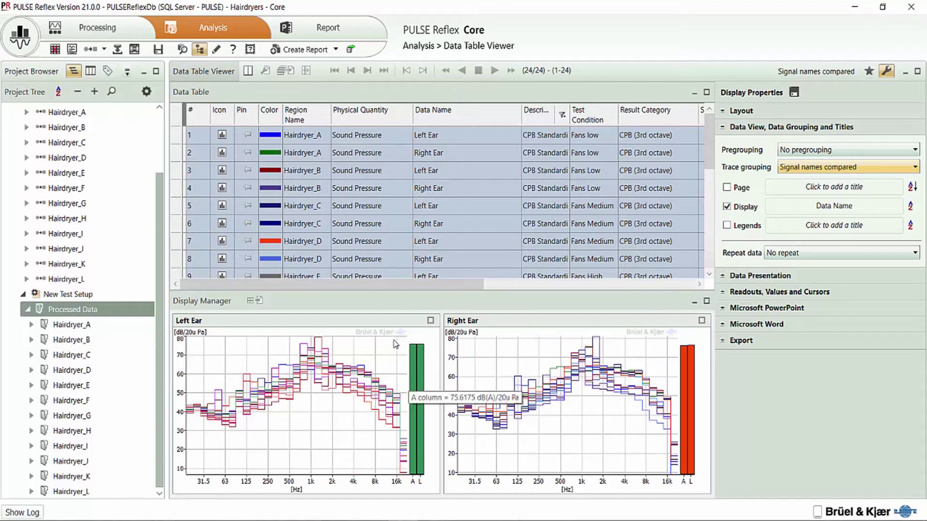
# Create a presentation from the Reflex demo report starter template blue and send all displays into it.
pyautogui.click(334, 49)
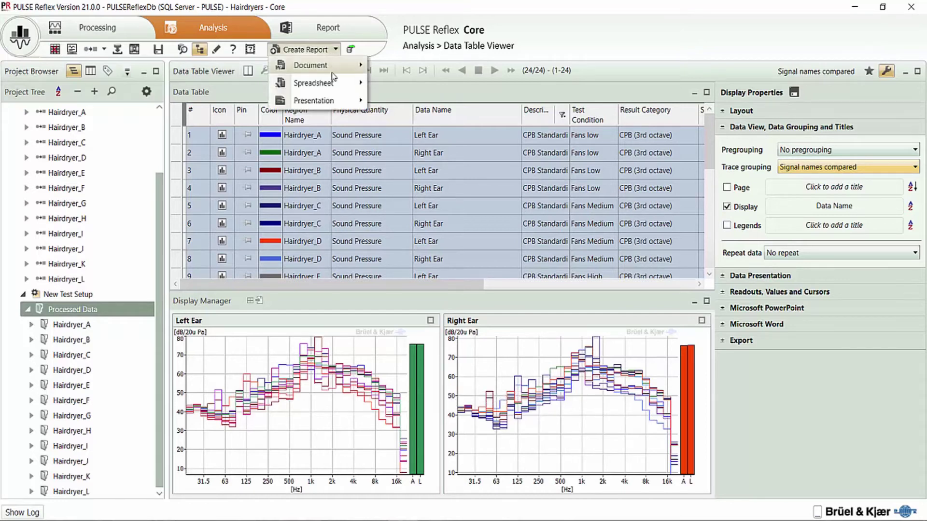
pyautogui.moveTo(329, 103)
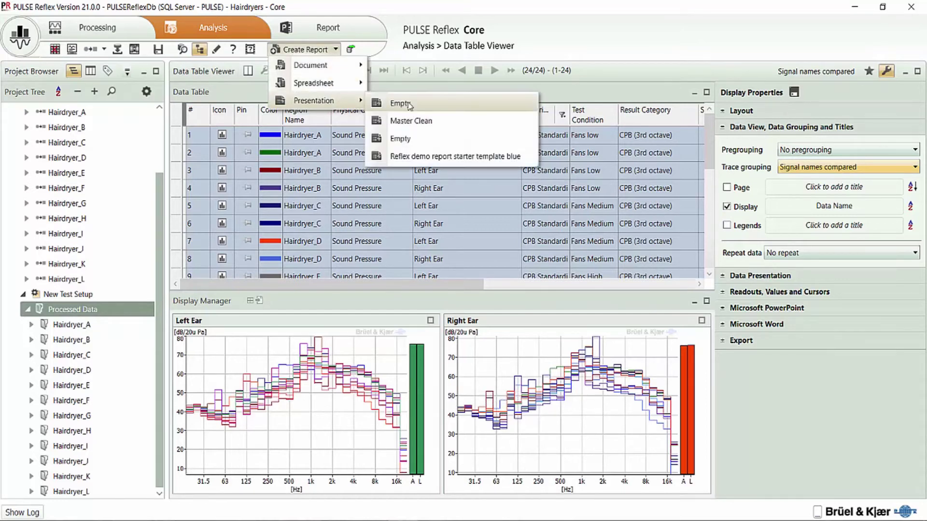
pyautogui.click(446, 159)
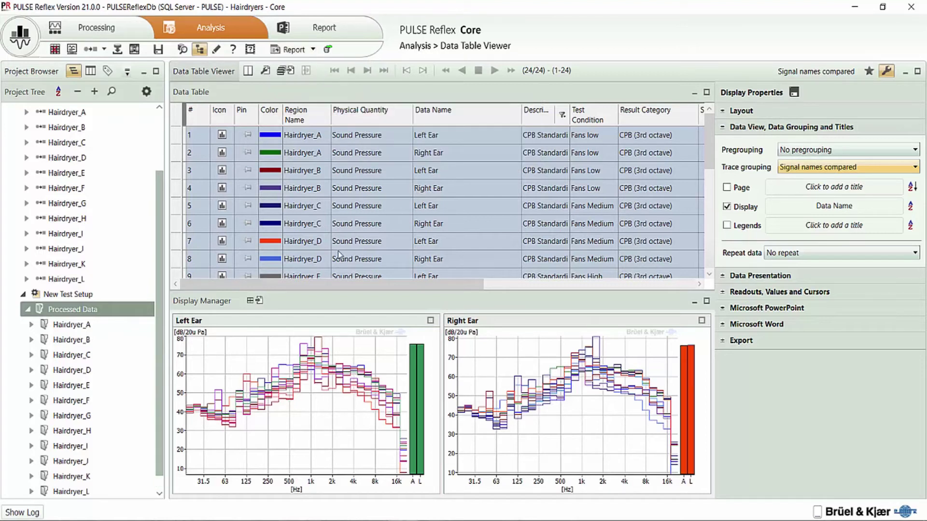
pyautogui.click(259, 301)
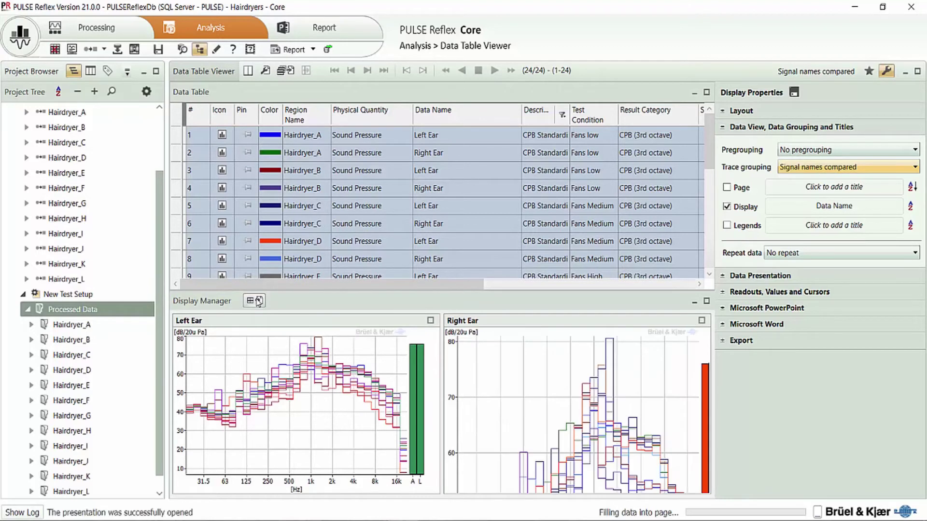
# Add FFT Signal to the Description filter alongside CPB Standardised.
pyautogui.click(562, 116)
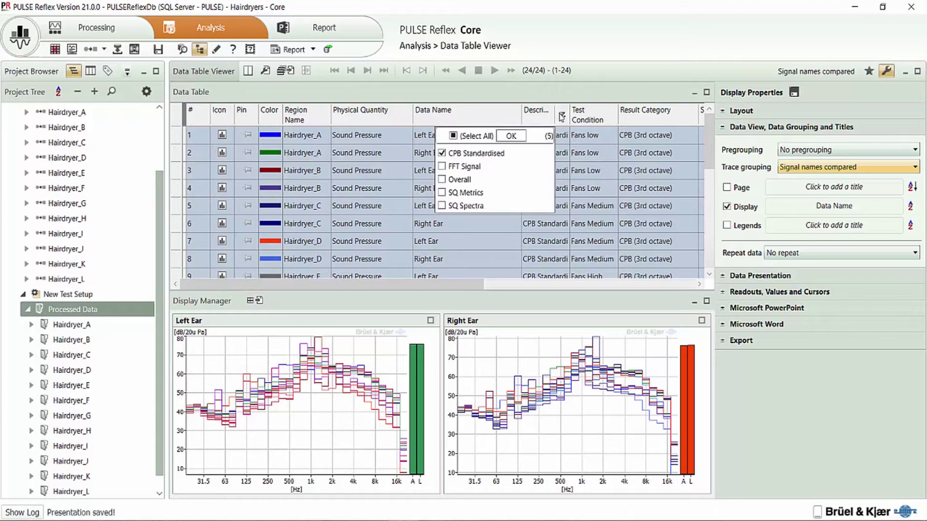
pyautogui.click(442, 166)
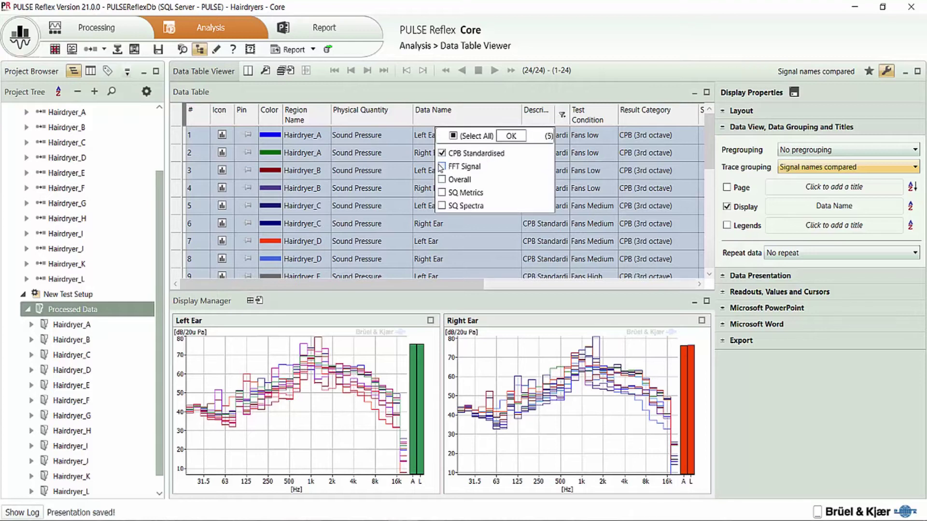
pyautogui.click(511, 136)
# Set trace grouping to Display titles overlaid and plot all 48 data rows.
pyautogui.click(796, 167)
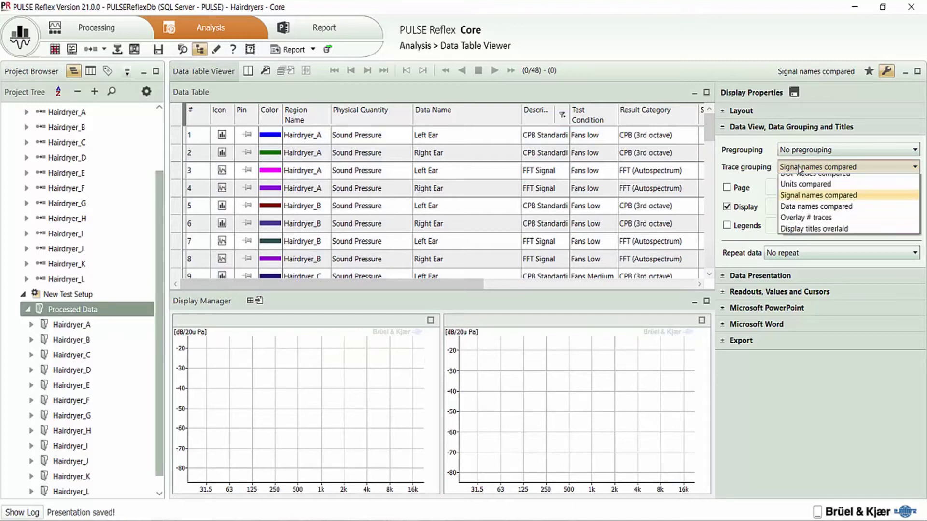
pyautogui.click(814, 247)
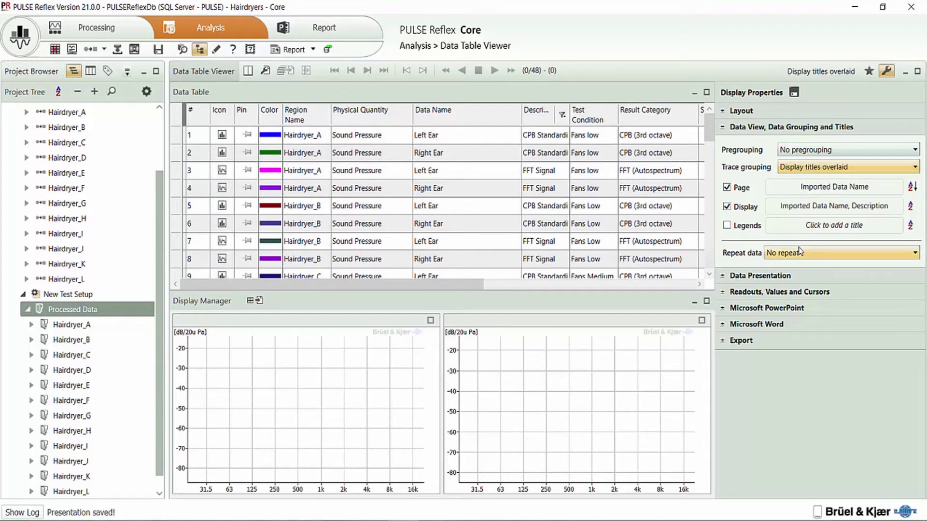
pyautogui.click(182, 120)
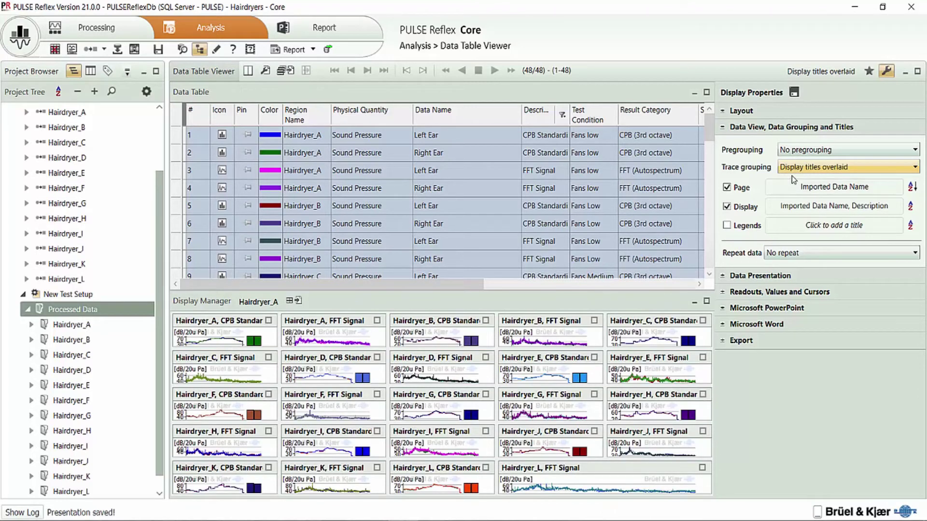
# Set Pregrouping to Page title and add cursor readouts to the CPB and FFT plots.
pyautogui.click(804, 154)
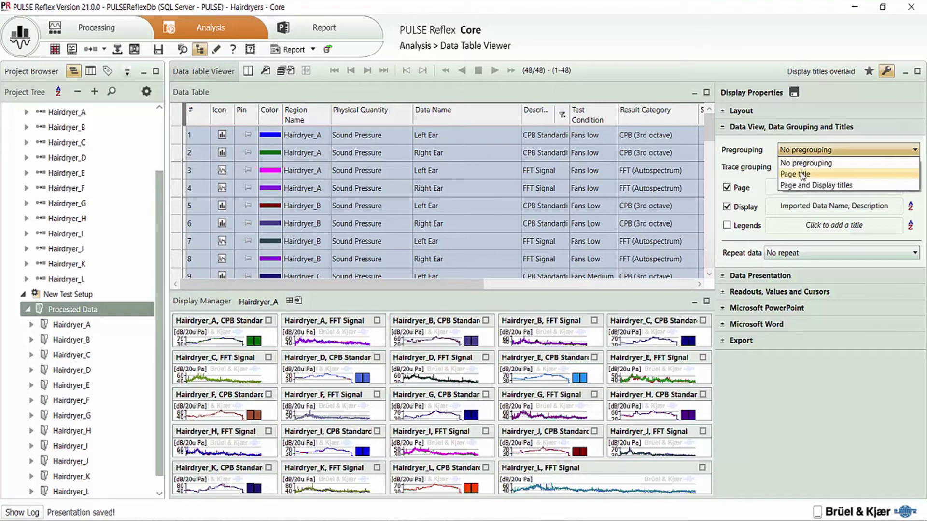
pyautogui.click(803, 174)
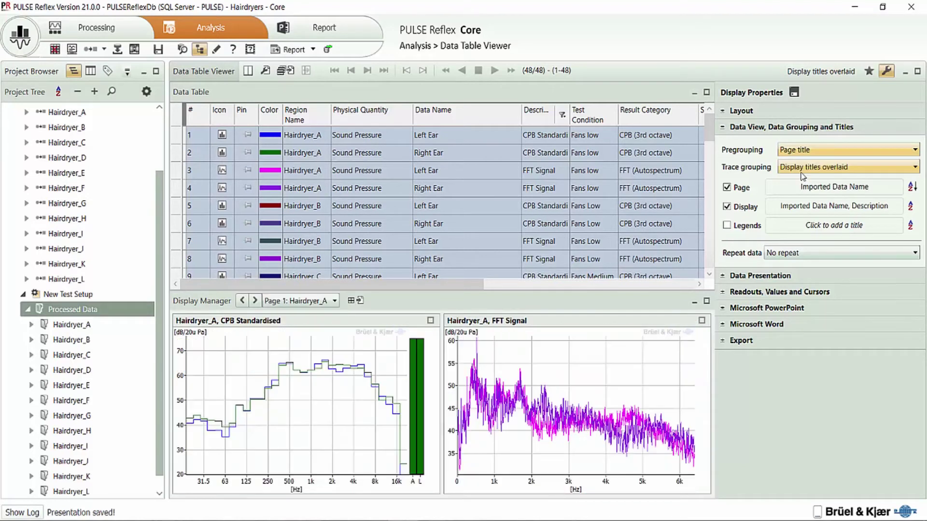
pyautogui.click(374, 387)
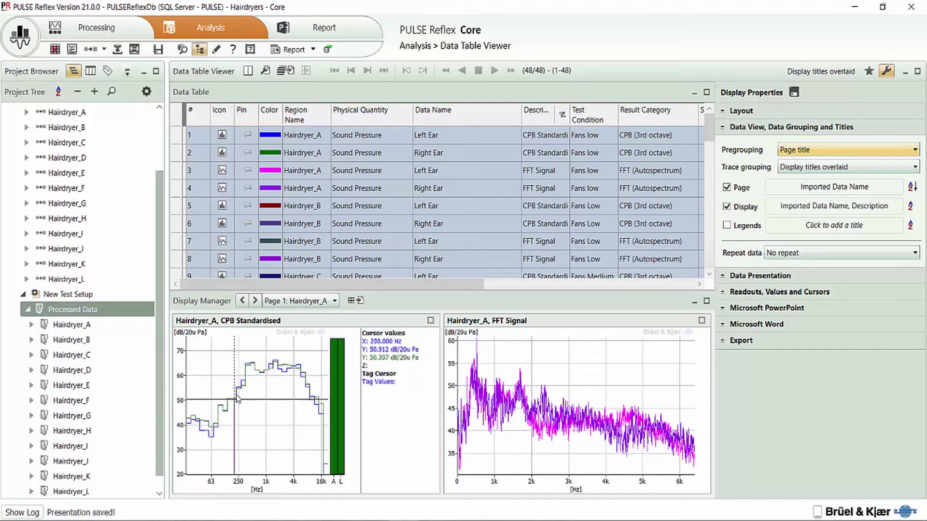
pyautogui.click(514, 396)
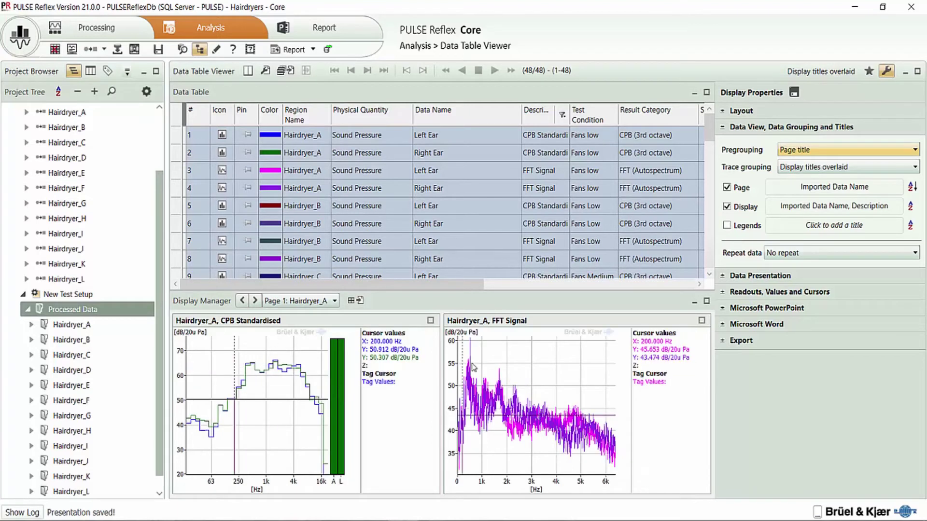
# Zoom into the FFT spectrum, then restore the full 0–6 kHz range.
pyautogui.moveTo(486, 359); pyautogui.dragTo(562, 463)
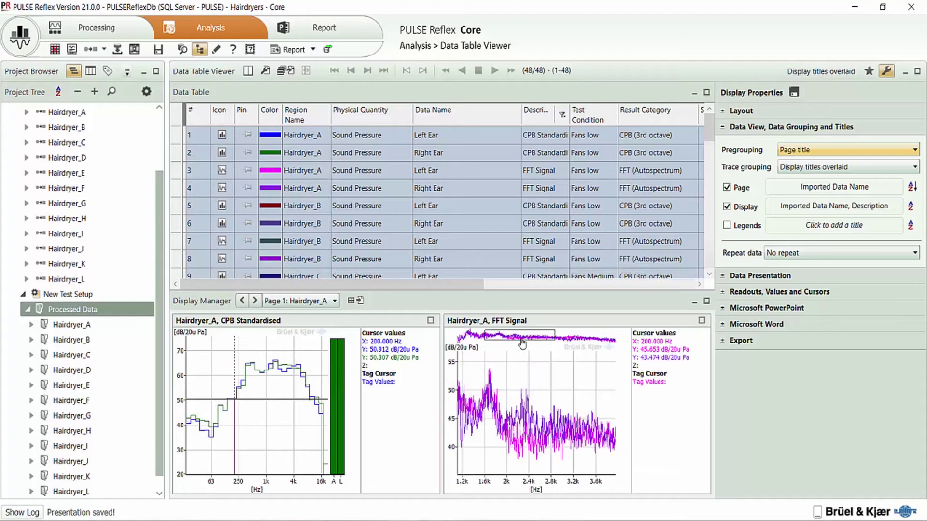
pyautogui.moveTo(521, 344); pyautogui.dragTo(494, 344)
pyautogui.doubleClick(506, 478)
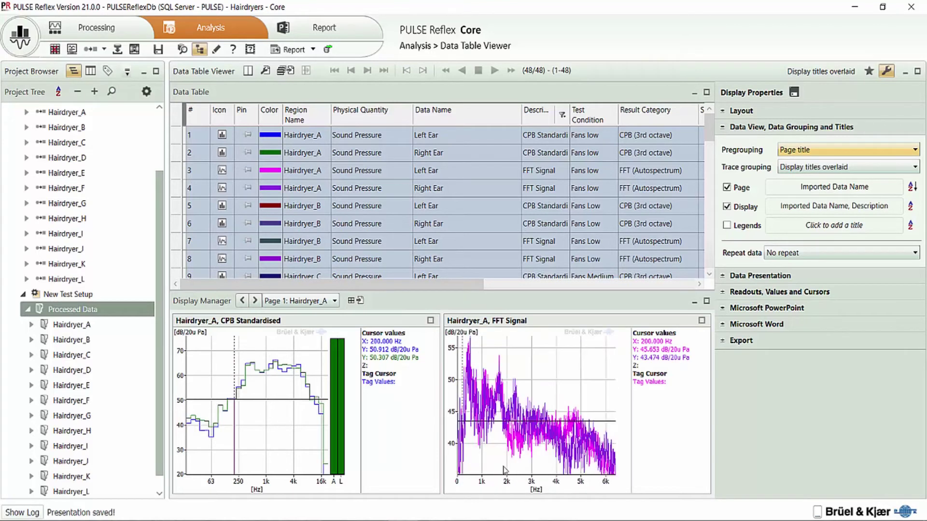
# Run Data Viewer Batch Reporting to fill the report with each hairdryer's CPB and FFT page.
pyautogui.click(286, 71)
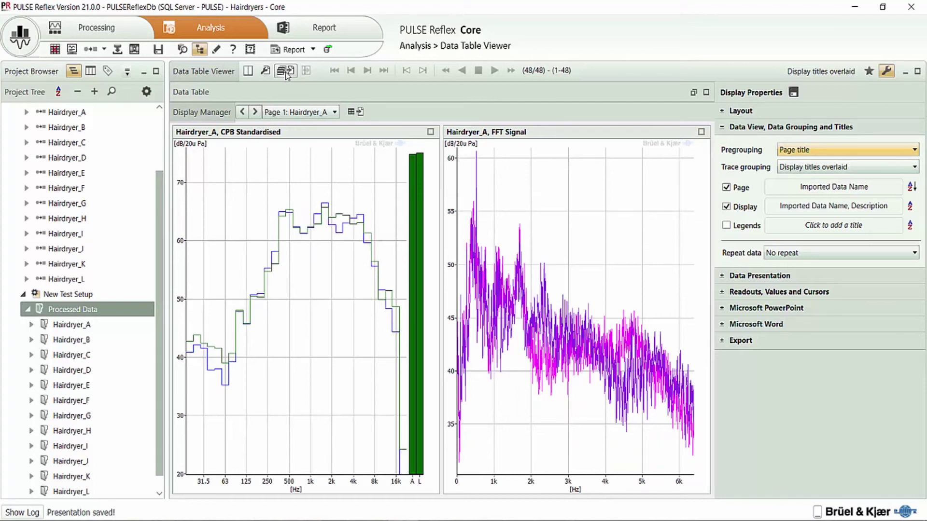
pyautogui.scroll(-2, 136, 392)
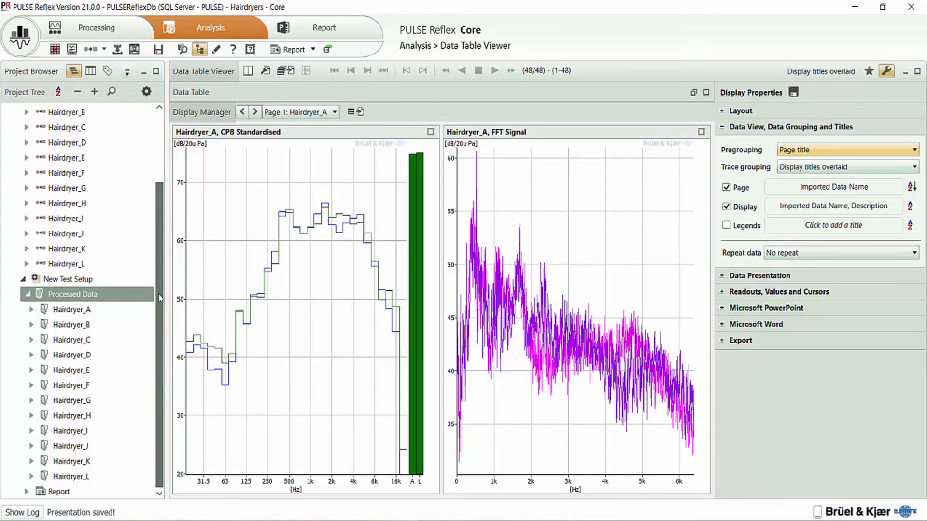
# Open the Report presentation for editing and scroll through its 14 slides.
pyautogui.rightClick(55, 492)
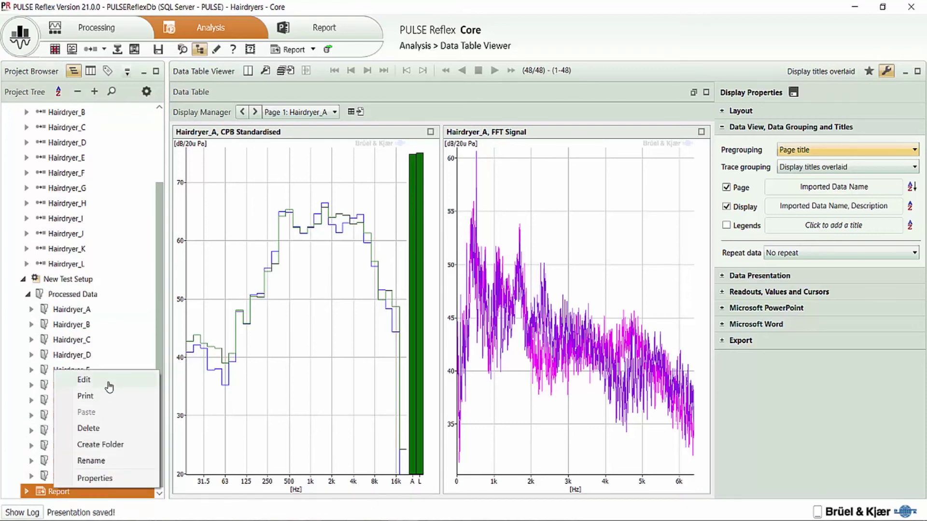
pyautogui.click(110, 386)
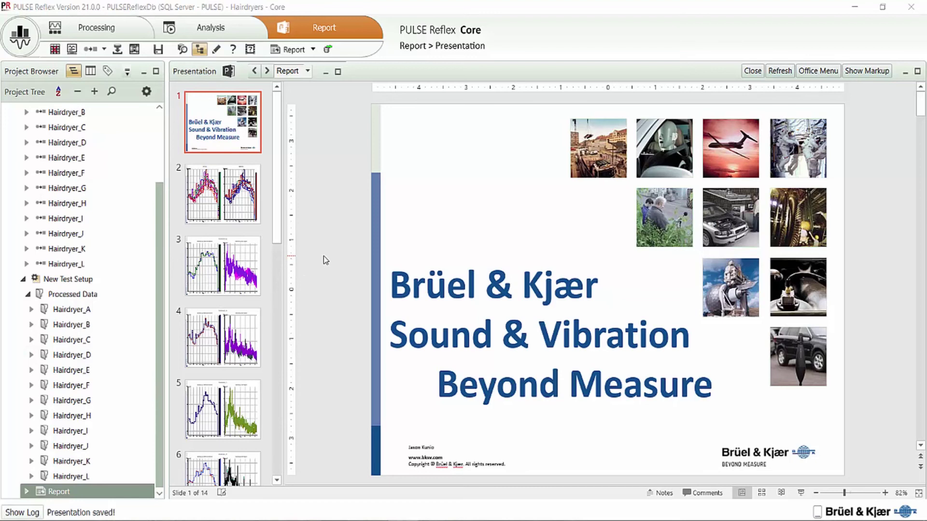
pyautogui.scroll(-1, 324, 260)
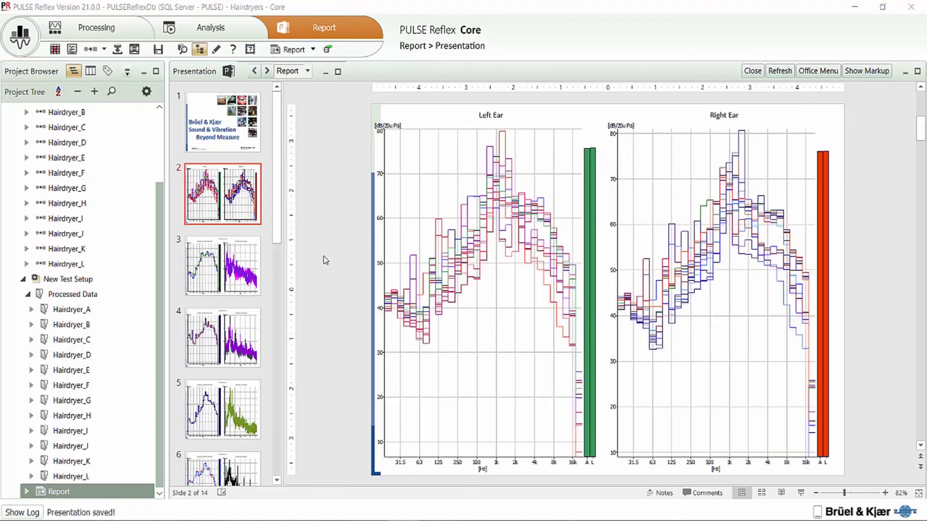
pyautogui.scroll(-1, 324, 259)
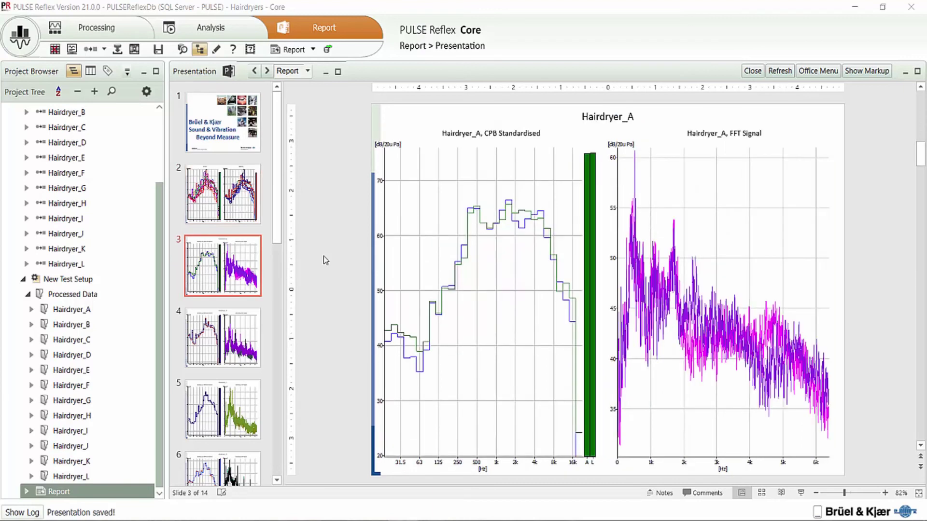
pyautogui.scroll(-1, 324, 259)
pyautogui.scroll(-1, 325, 259)
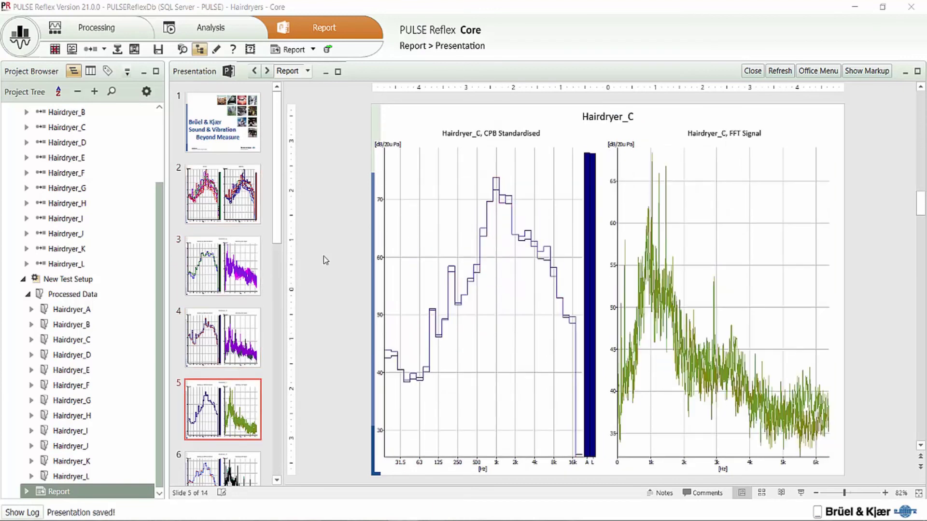
pyautogui.scroll(-1, 325, 260)
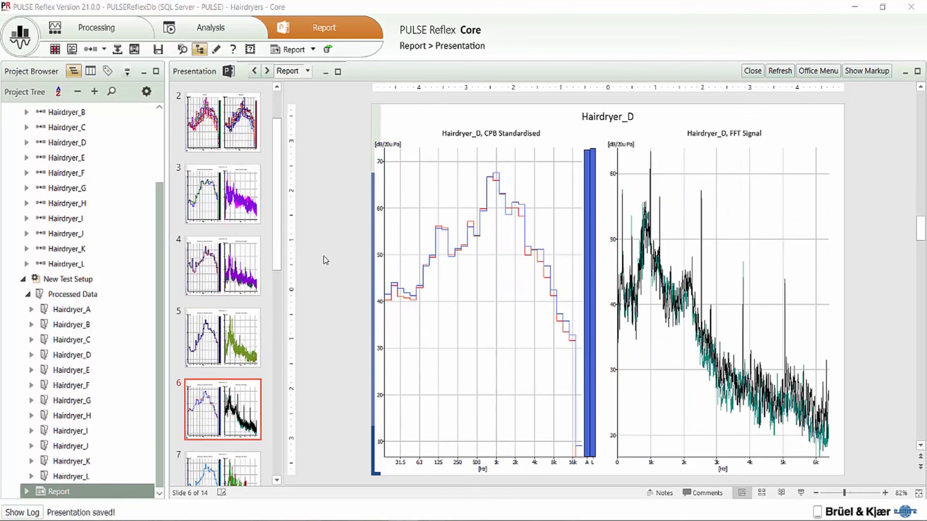